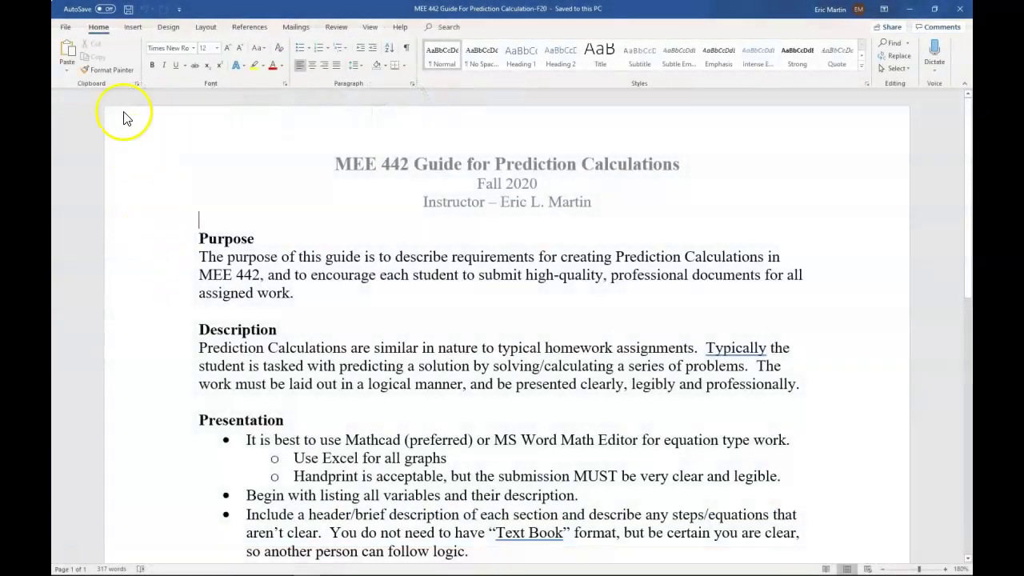
# - Save the Word guide as PDF (*.pdf) under the name 'MEE 442 Guide For Prediction Calculation-F20'
pyautogui.click(65, 28)
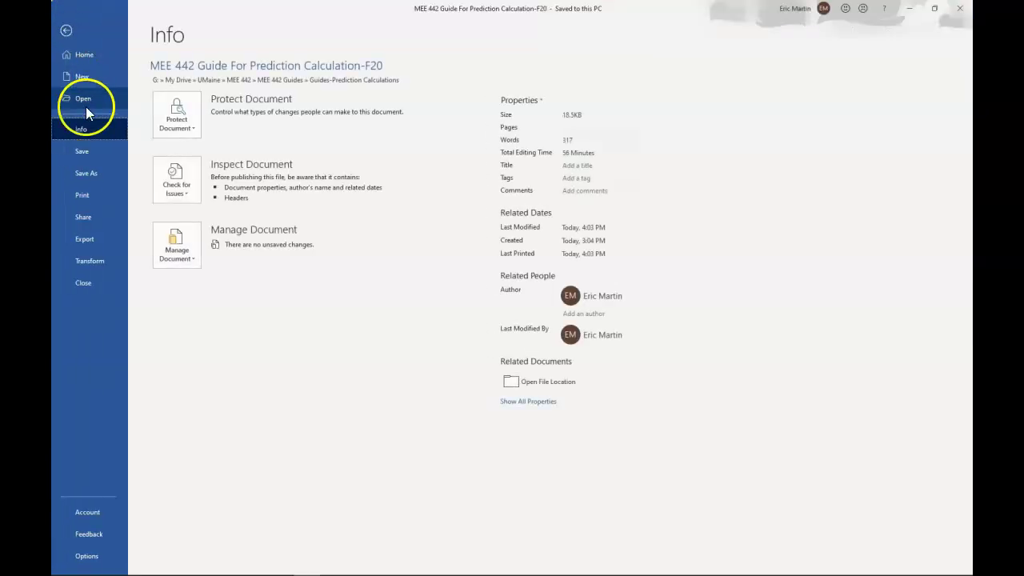
pyautogui.click(98, 172)
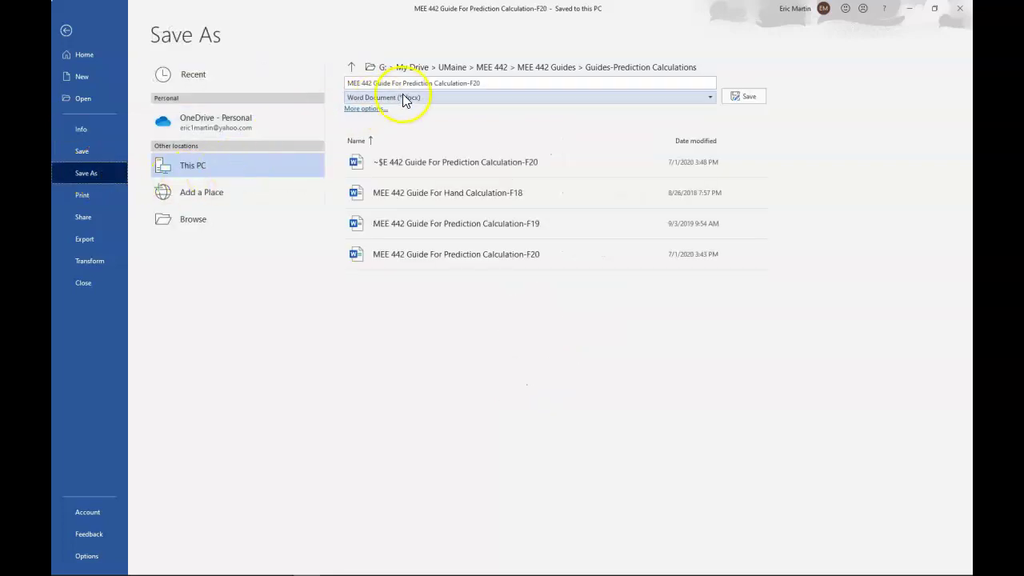
pyautogui.click(707, 97)
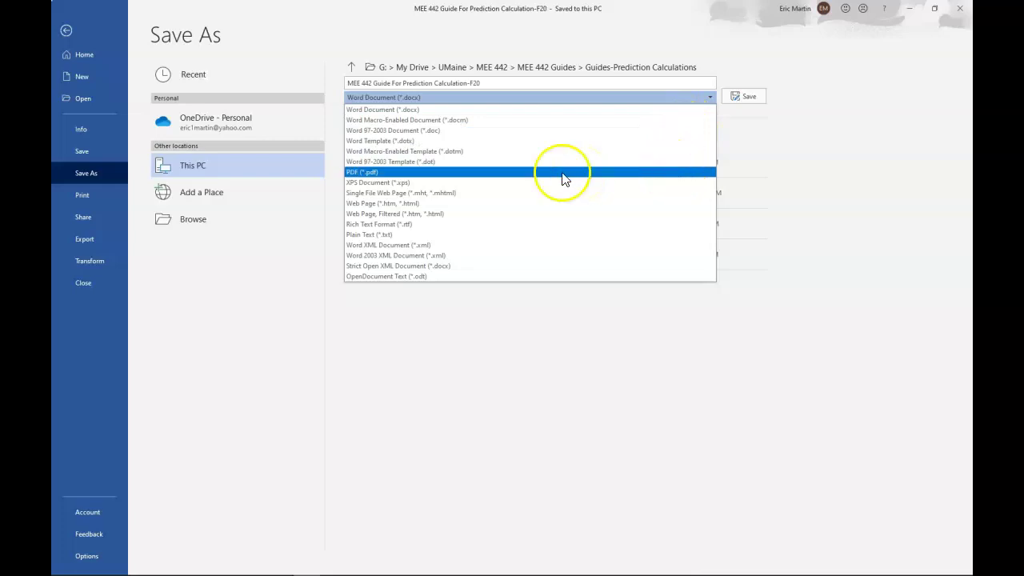
pyautogui.click(441, 172)
pyautogui.click(362, 83)
pyautogui.click(477, 83)
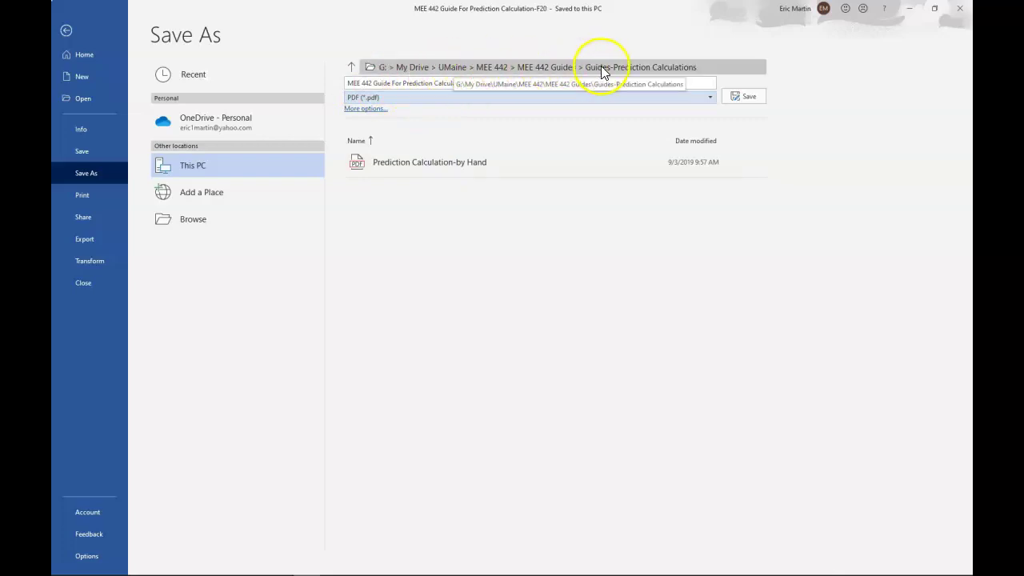
pyautogui.click(739, 96)
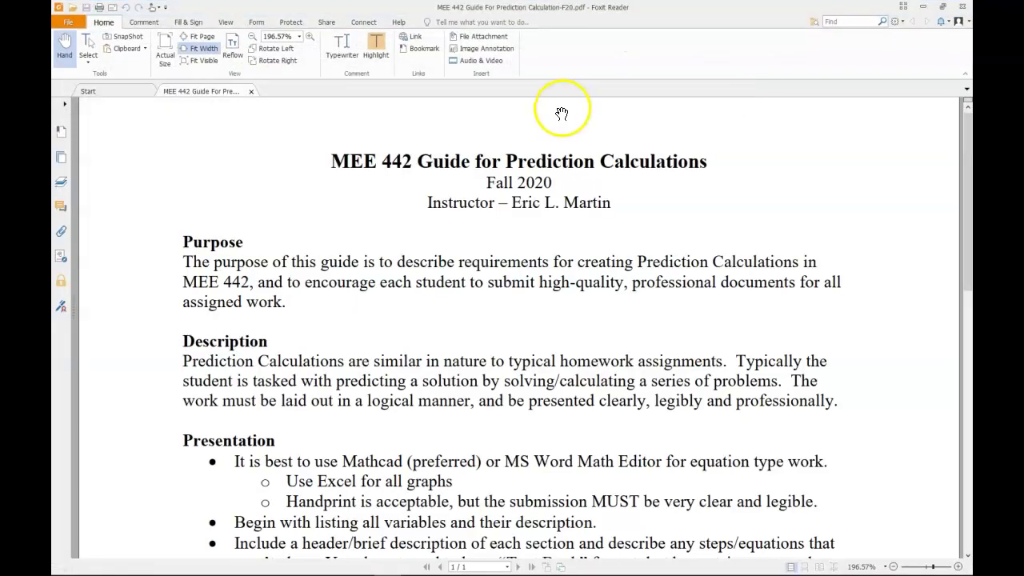
pyautogui.scroll(-4, 410, 315)
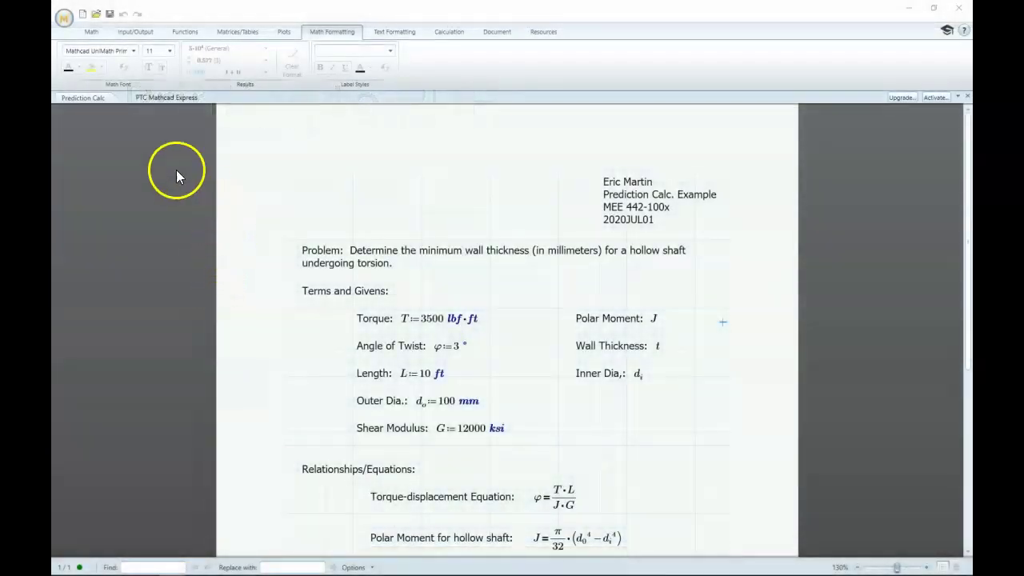
# - Print the Mathcad worksheet using Microsoft Print to PDF as the printer
pyautogui.click(64, 17)
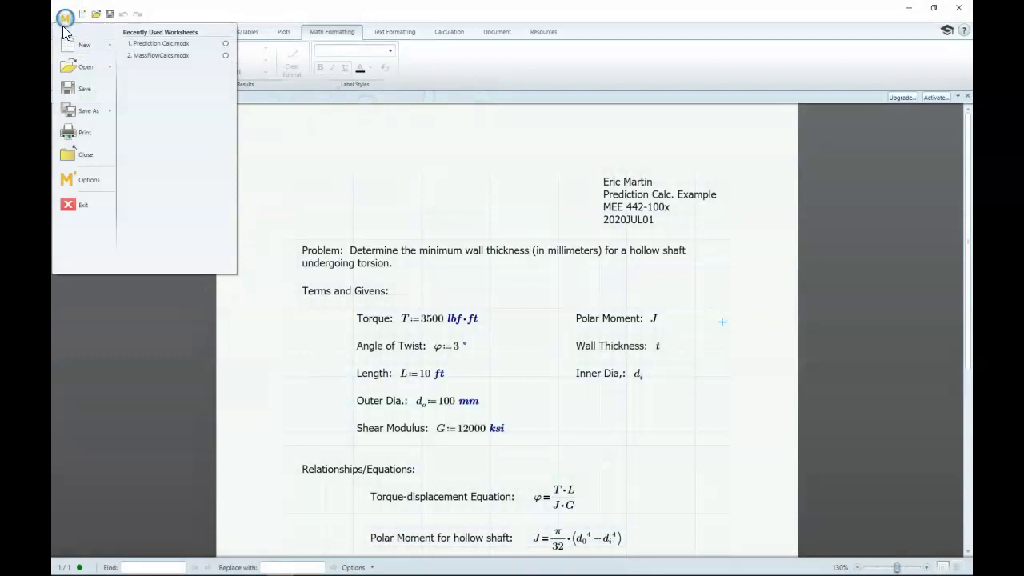
pyautogui.moveTo(86, 110)
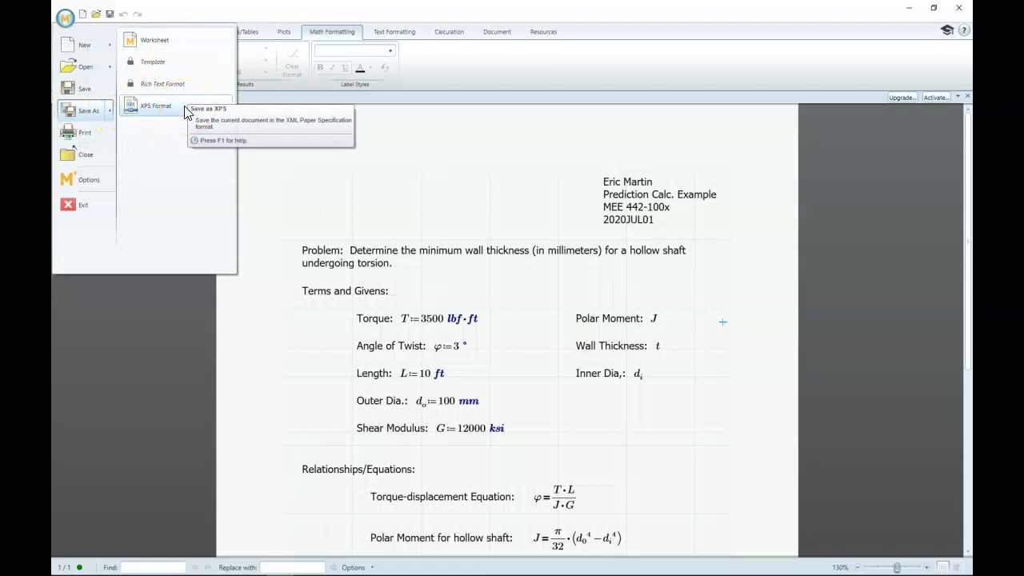
pyautogui.click(86, 135)
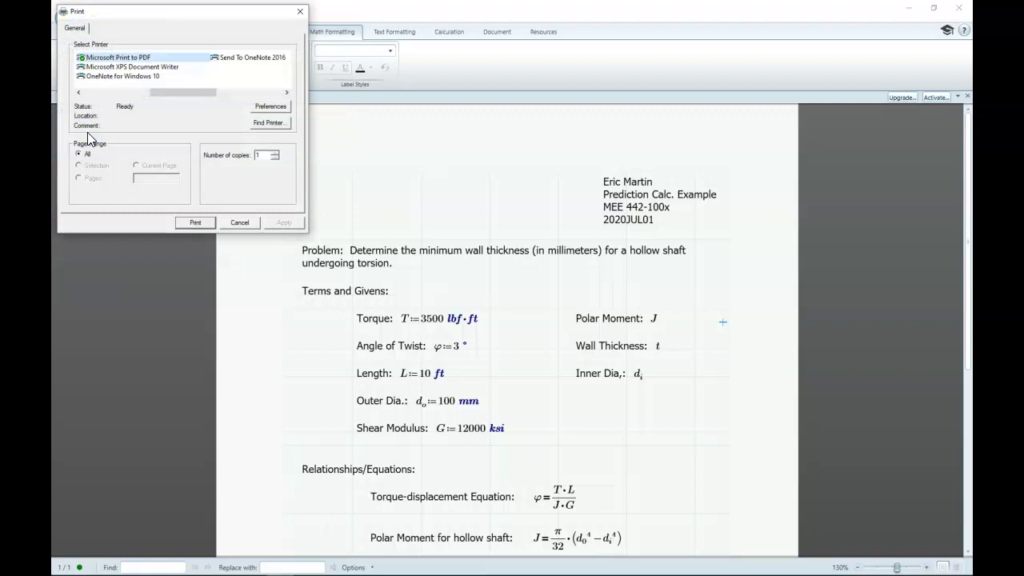
pyautogui.click(163, 61)
pyautogui.click(161, 93)
pyautogui.moveTo(160, 91)
pyautogui.mouseDown()
pyautogui.moveTo(170, 90)
pyautogui.moveTo(159, 91)
pyautogui.mouseUp()
pyautogui.click(138, 58)
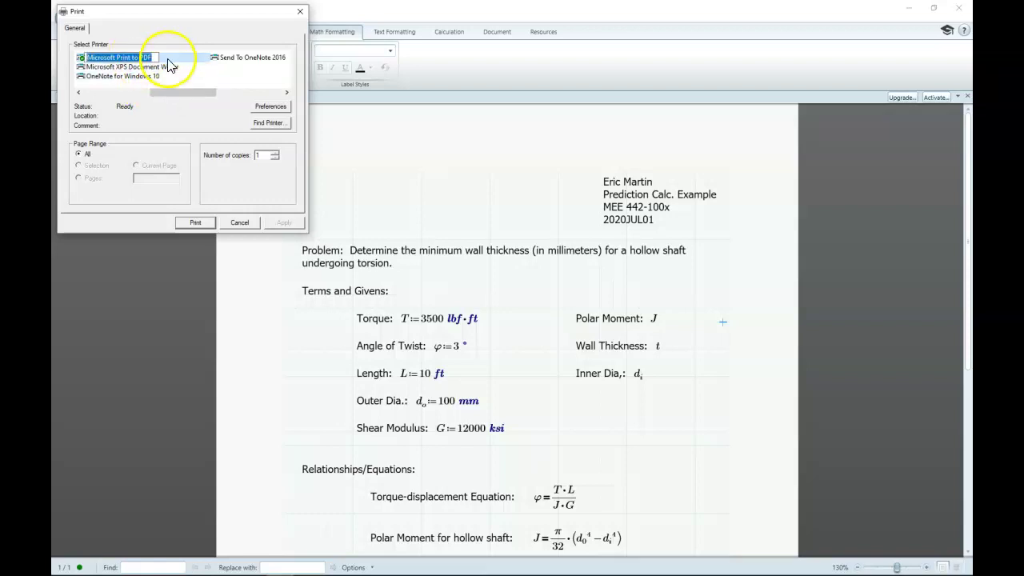
pyautogui.click(192, 224)
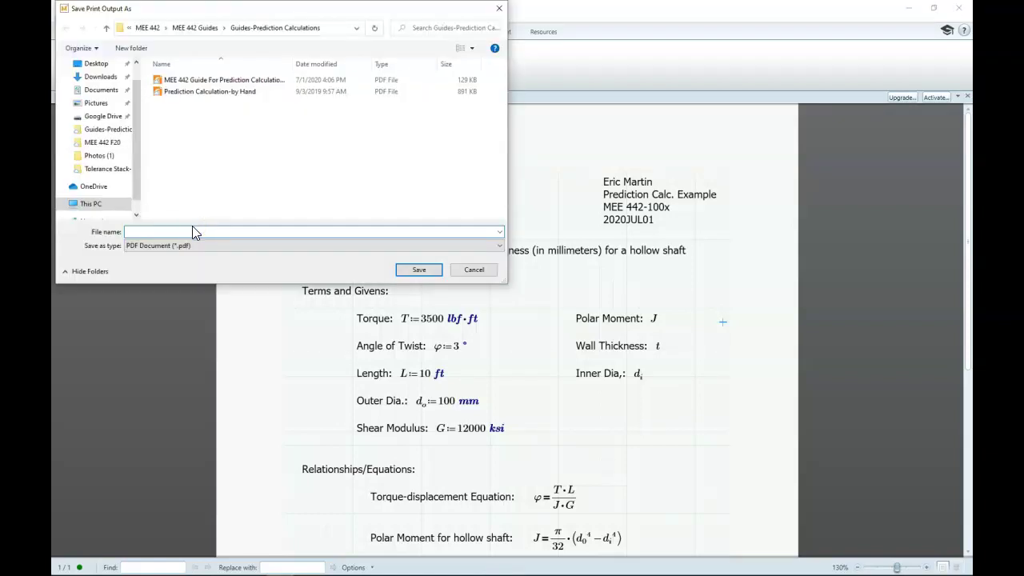
# - Save the printed PDF as 'Prediction Calculation-by Mathcad', changing 'Hand' to 'Mathcad'
pyautogui.click(200, 161)
pyautogui.click(209, 91)
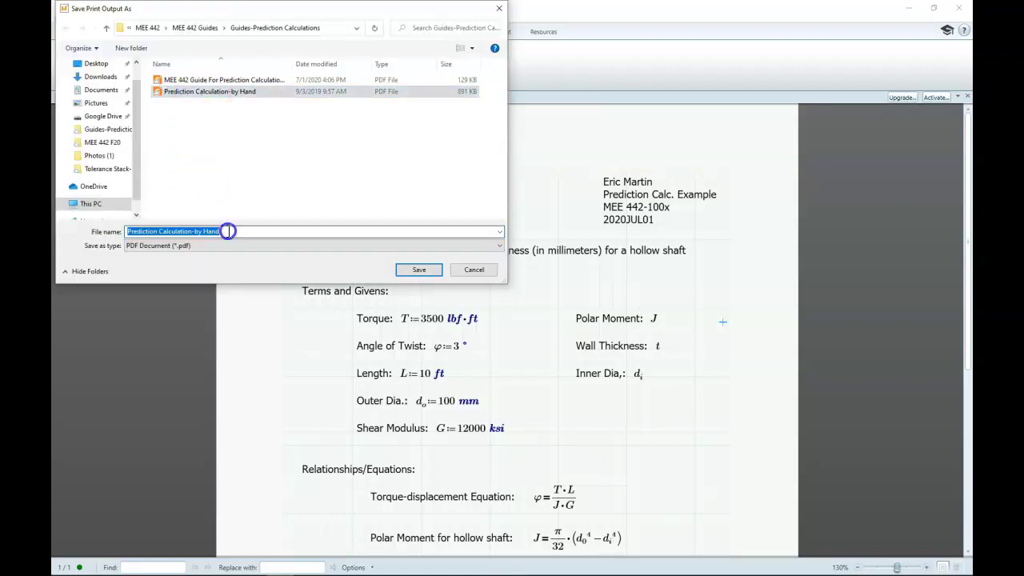
pyautogui.click(228, 232)
pyautogui.press('BackSpace')
pyautogui.press('BackSpace')
pyautogui.press('BackSpace')
pyautogui.press('BackSpace')
pyautogui.write('Mathcad')
pyautogui.click(408, 272)
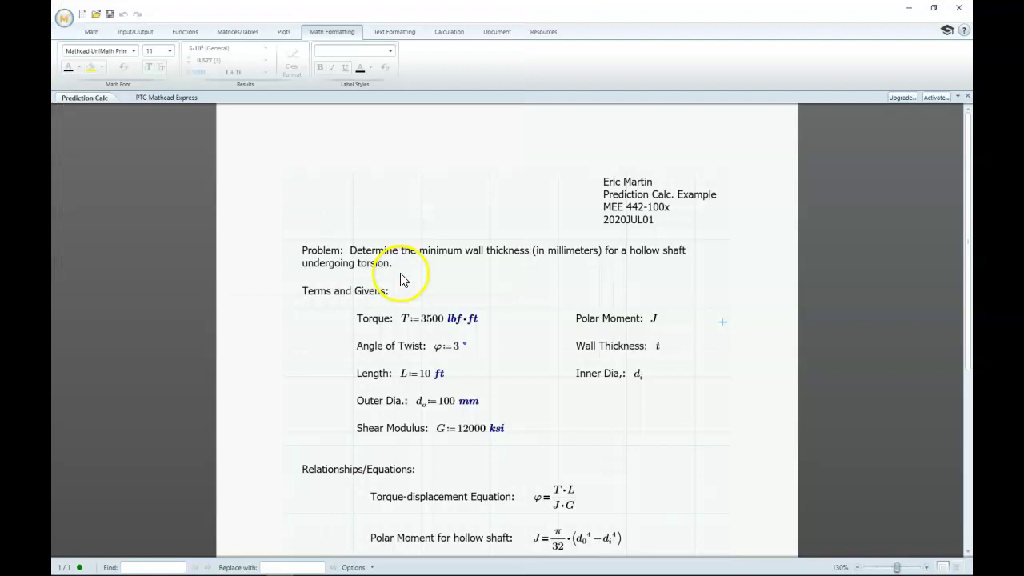
# - Open Prediction Calculation-by Mathcad.pdf from Guides-Prediction Calculations and scroll through the worksheet
pyautogui.click(121, 558)
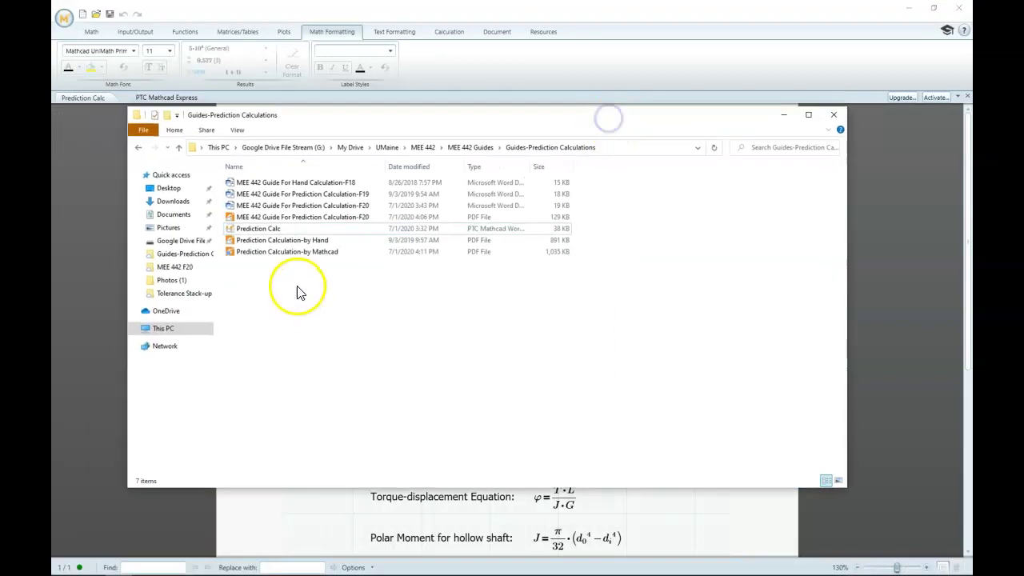
pyautogui.doubleClick(285, 255)
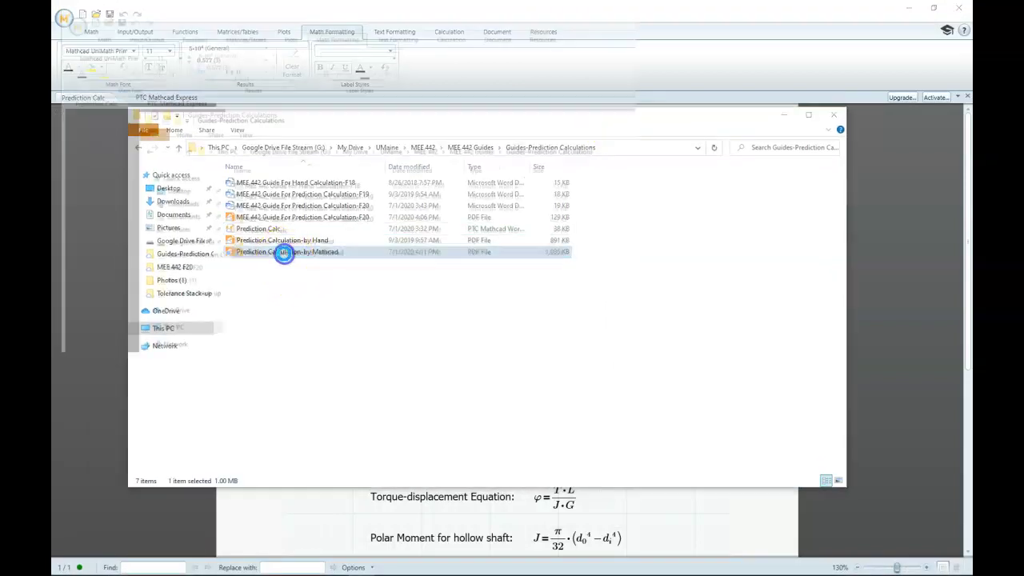
pyautogui.scroll(-10, 490, 389)
pyautogui.scroll(10, 489, 416)
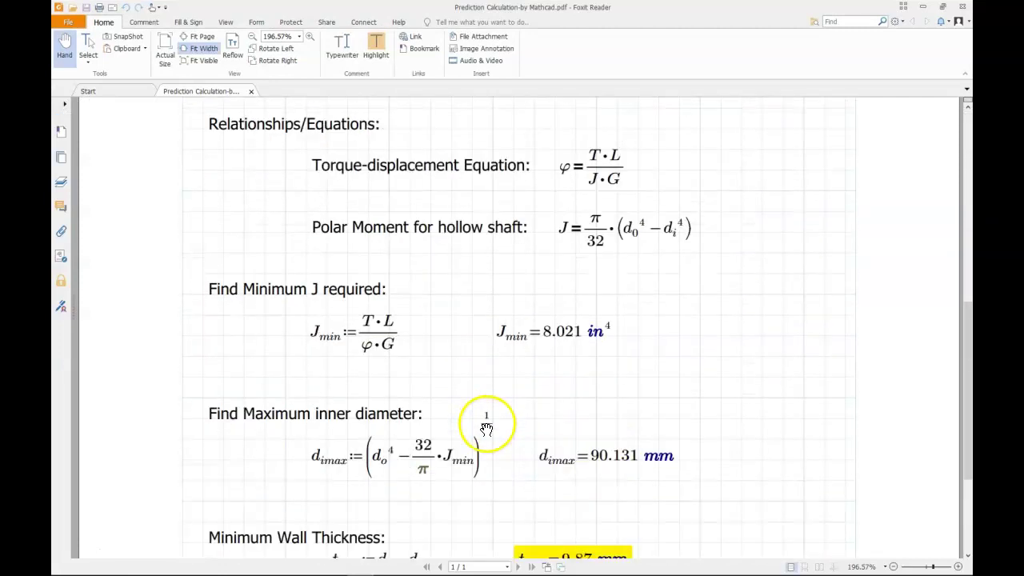
pyautogui.scroll(-1, 451, 363)
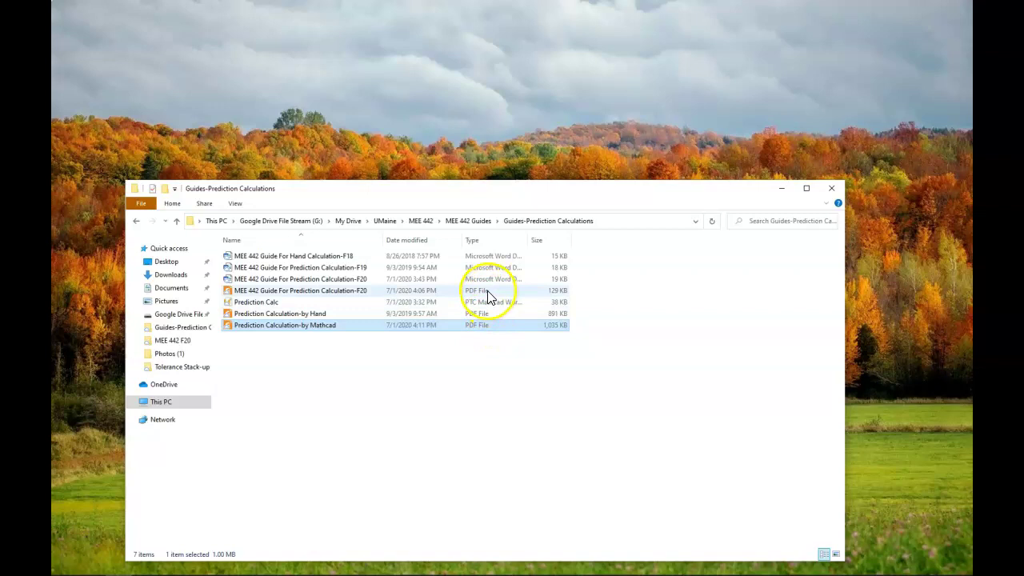
# - Open the MEE 442 guide F20 PDF in its default viewer, then close it
pyautogui.click(360, 292)
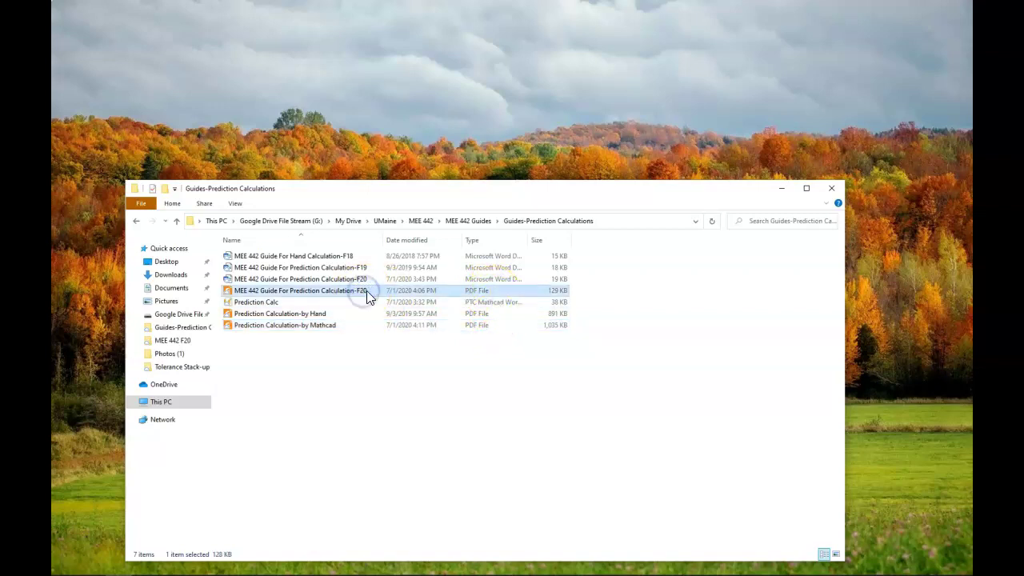
pyautogui.keyDown('ctrl'); pyautogui.click(324, 326); pyautogui.keyUp('ctrl')
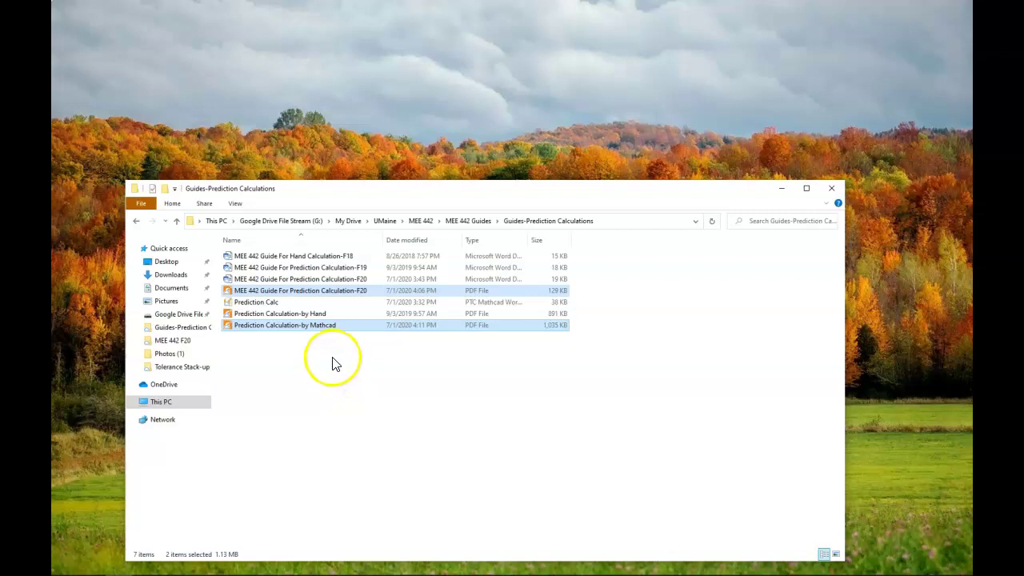
pyautogui.click(335, 362)
pyautogui.click(350, 296)
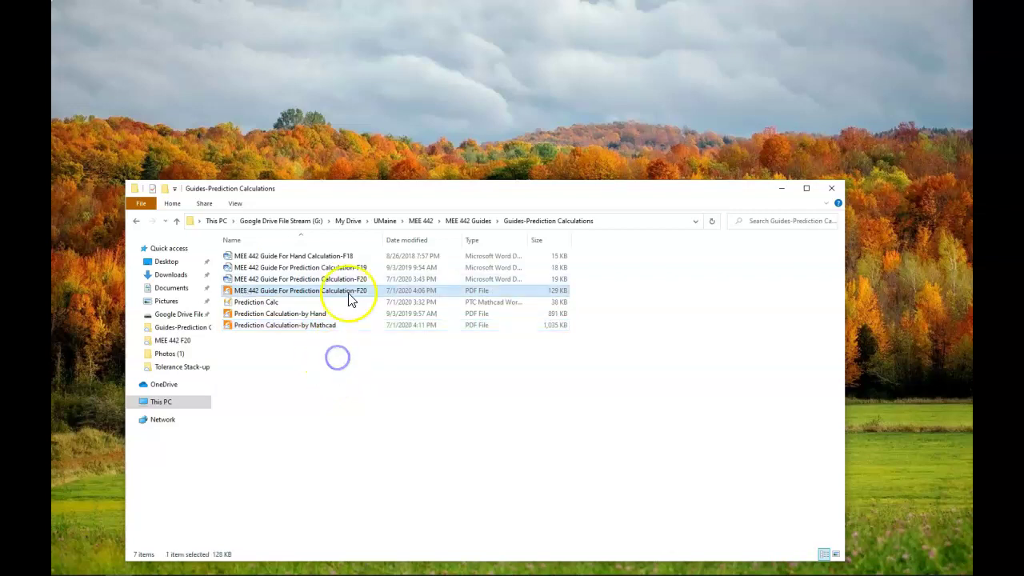
pyautogui.doubleClick(349, 296)
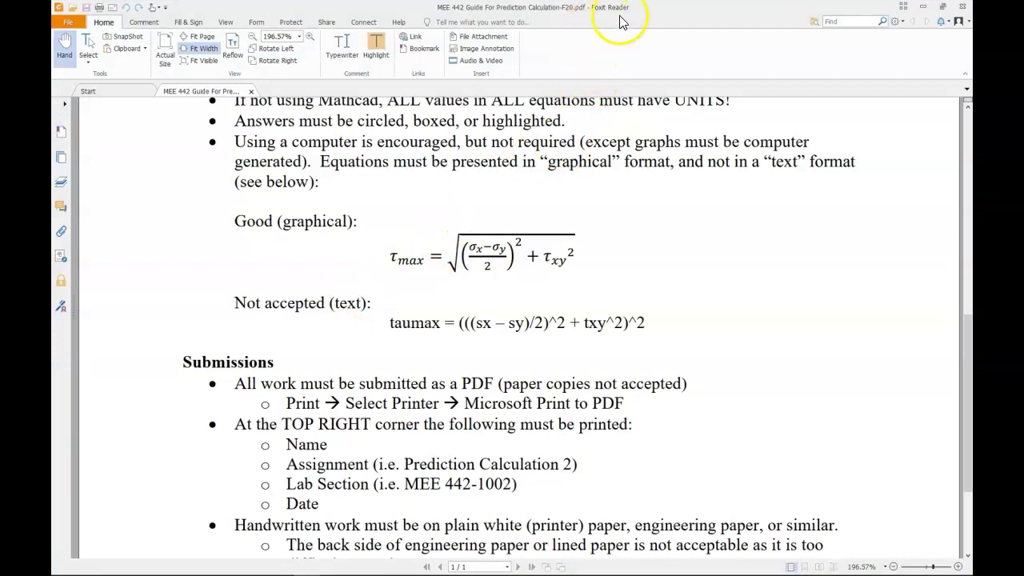
pyautogui.click(962, 7)
# - Open the guide PDF with PDF Reader by Xodo, leaving 'Always use this app' unchecked
pyautogui.click(320, 294)
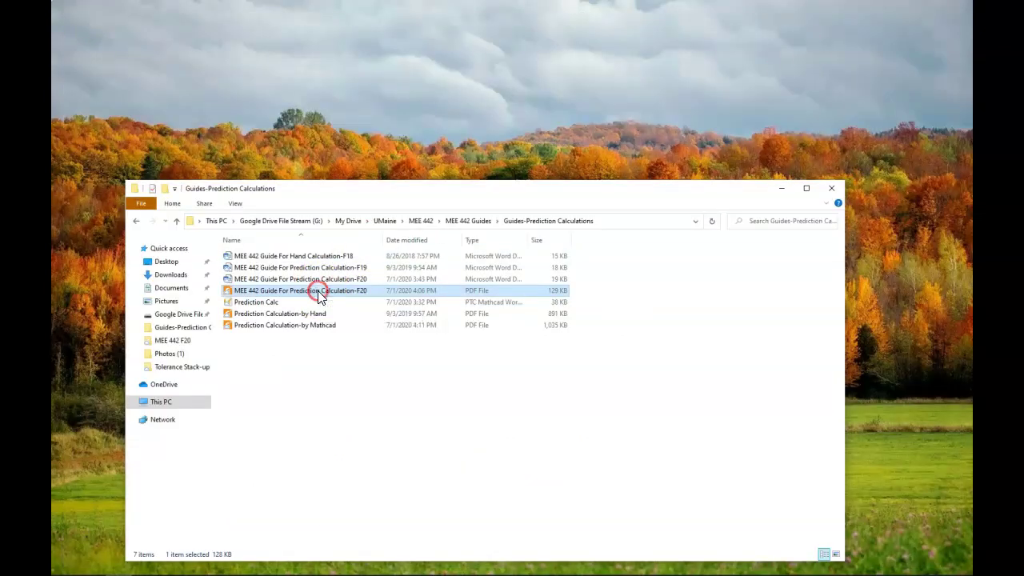
pyautogui.rightClick(320, 295)
pyautogui.moveTo(369, 406)
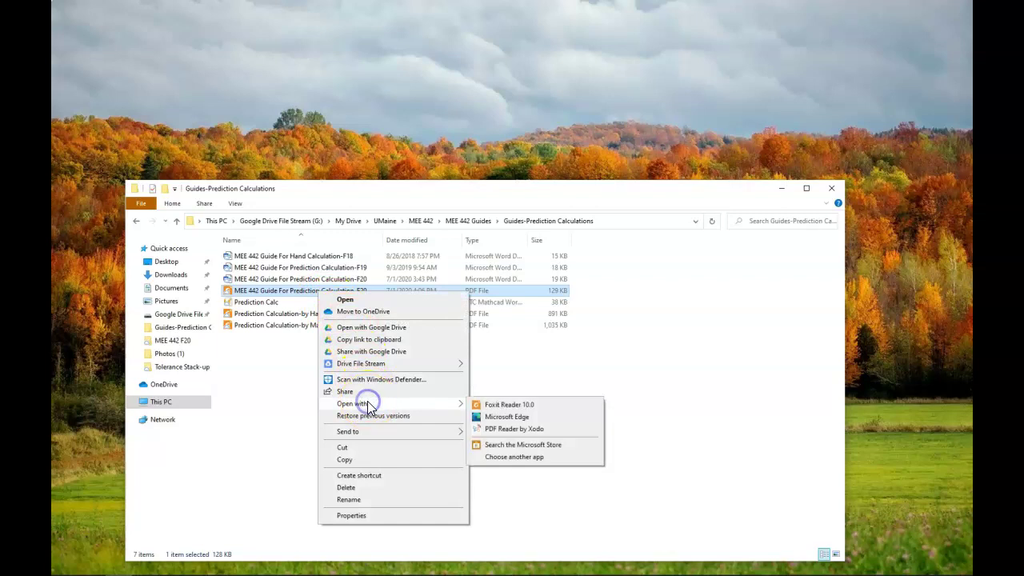
pyautogui.click(520, 457)
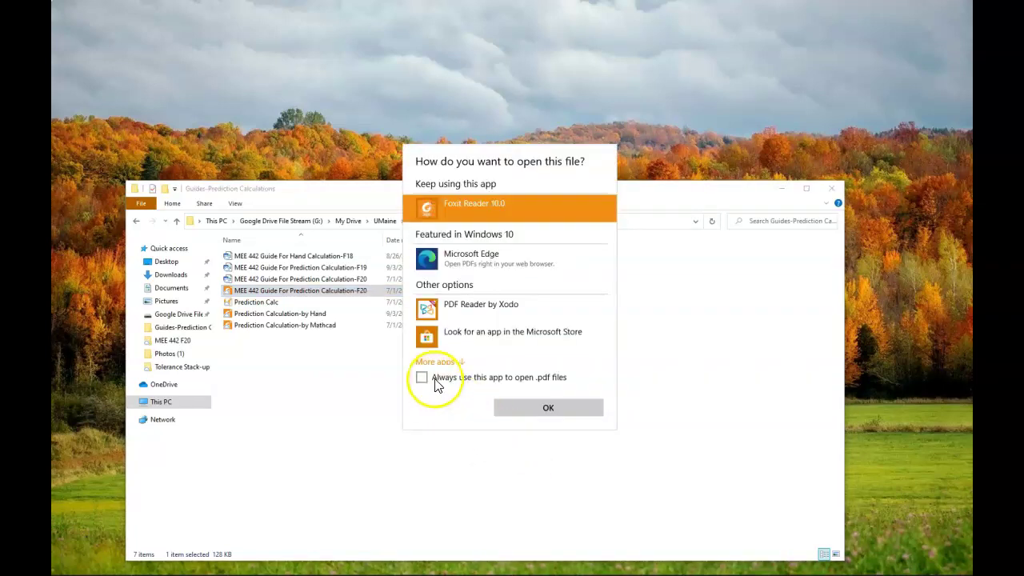
pyautogui.click(423, 378)
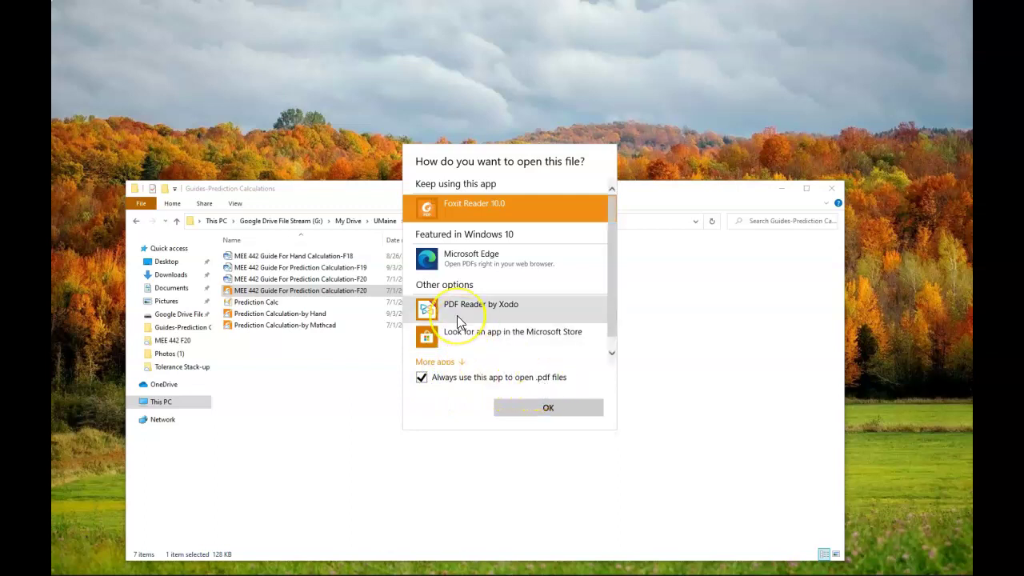
pyautogui.click(443, 378)
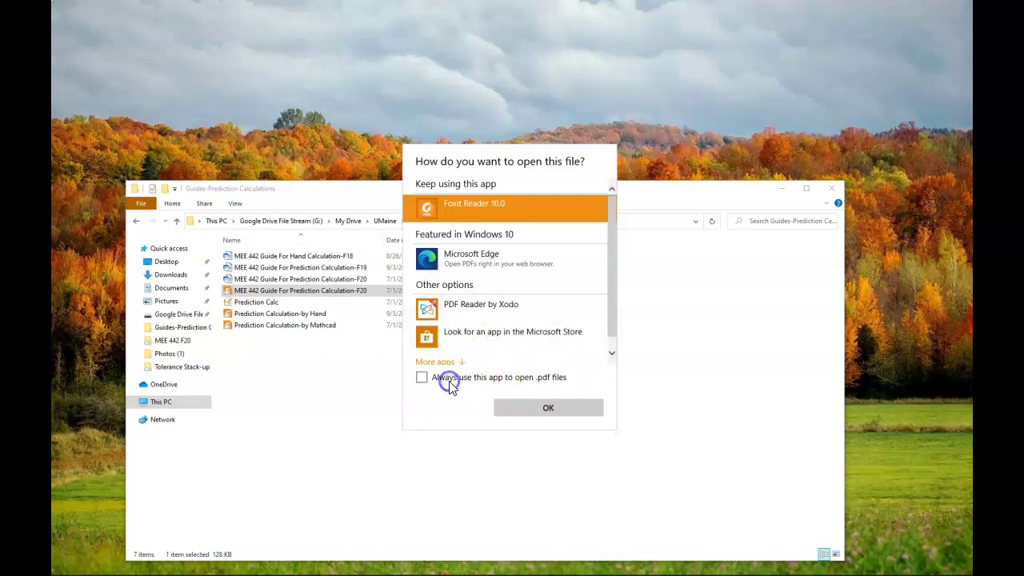
pyautogui.click(445, 315)
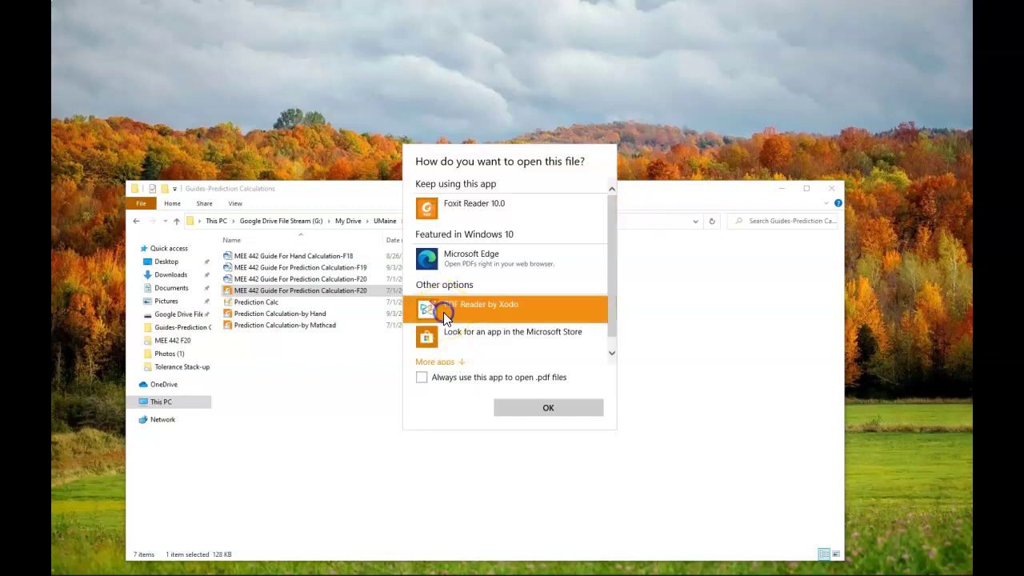
pyautogui.click(540, 408)
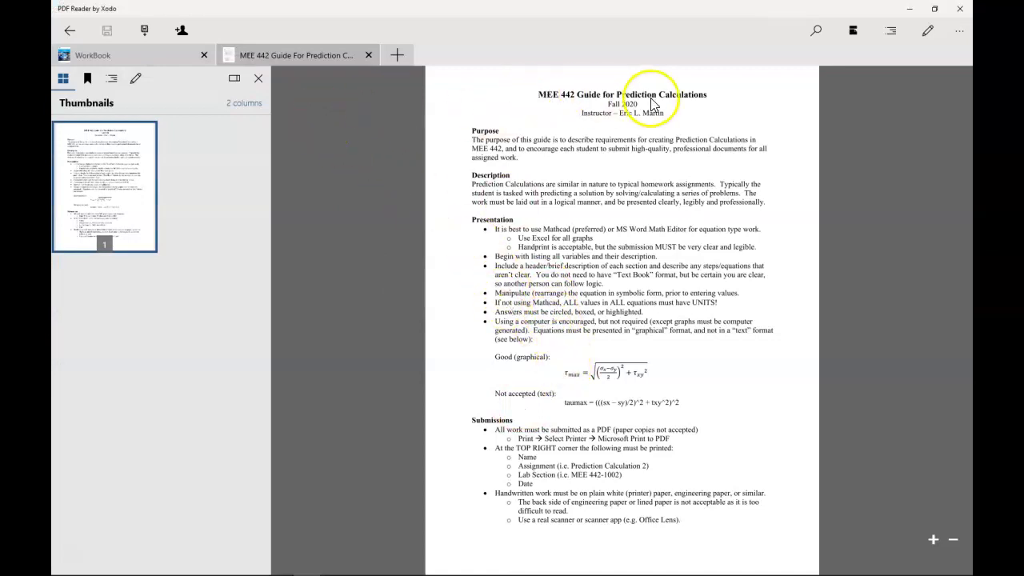
# - Switch the guide to the page Thumbnails view
pyautogui.click(261, 79)
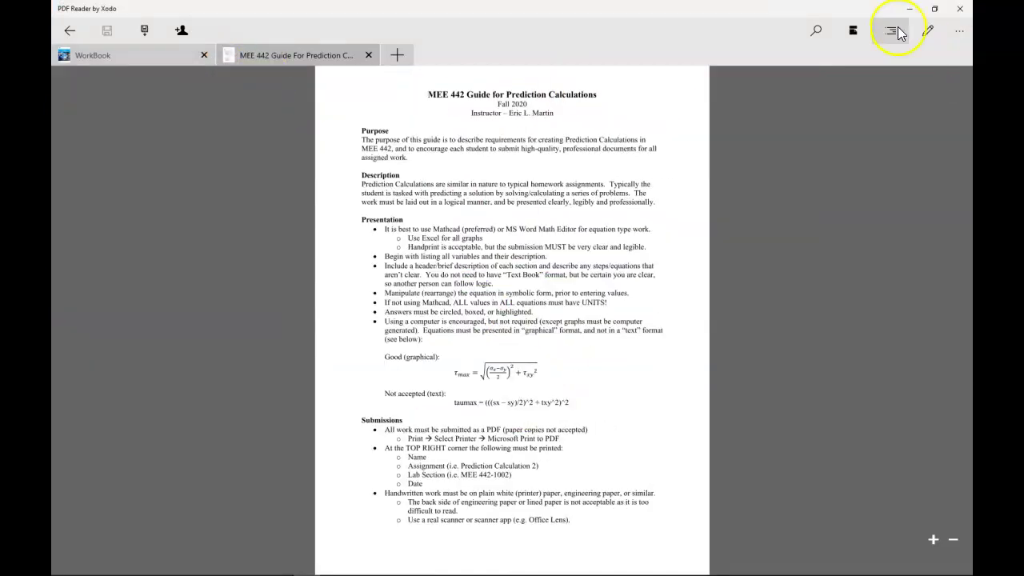
pyautogui.click(855, 32)
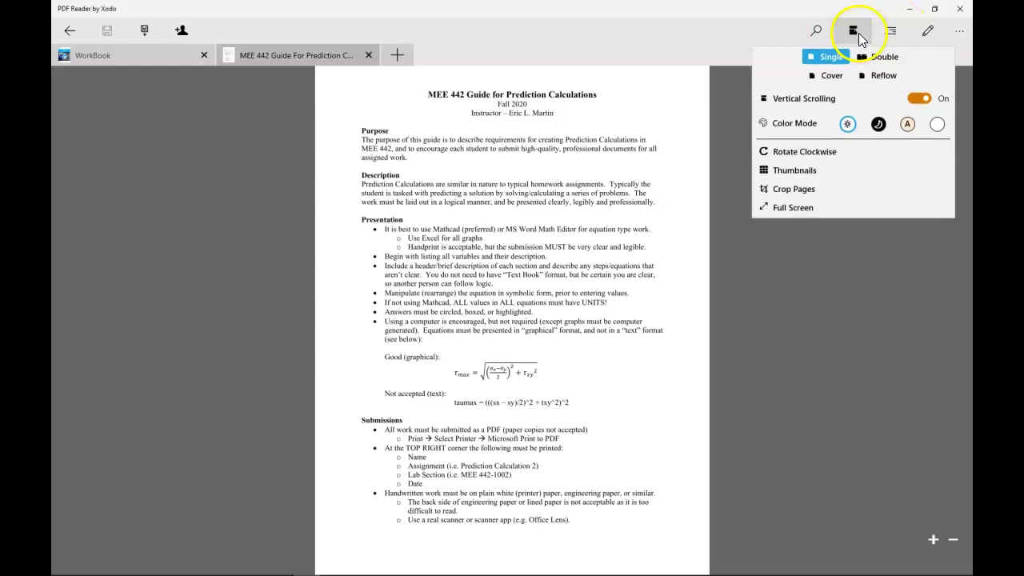
pyautogui.click(814, 175)
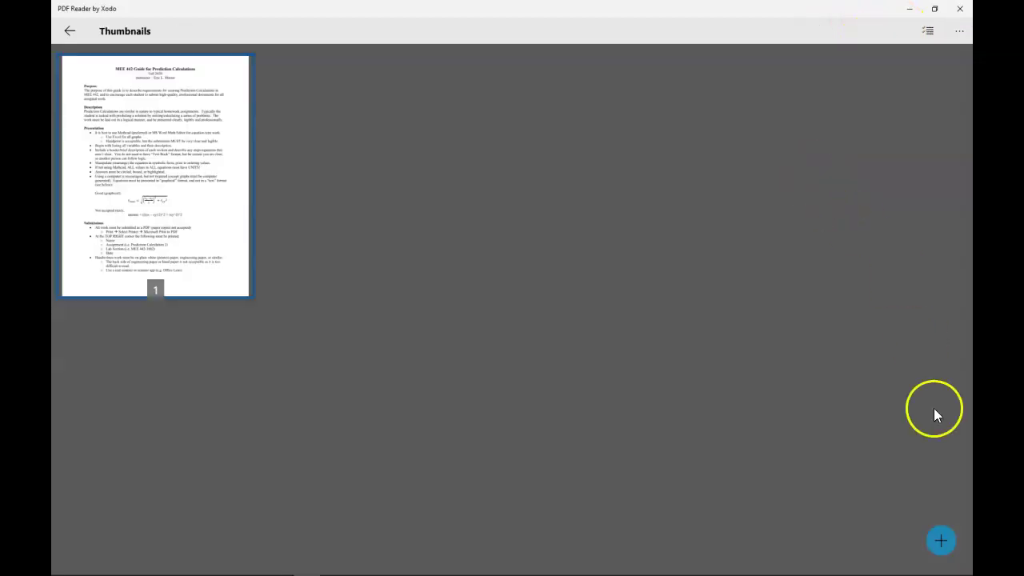
# - Add Prediction Calculation-by Mathcad.pdf from Guides-Prediction Calculations as page 2
pyautogui.click(943, 542)
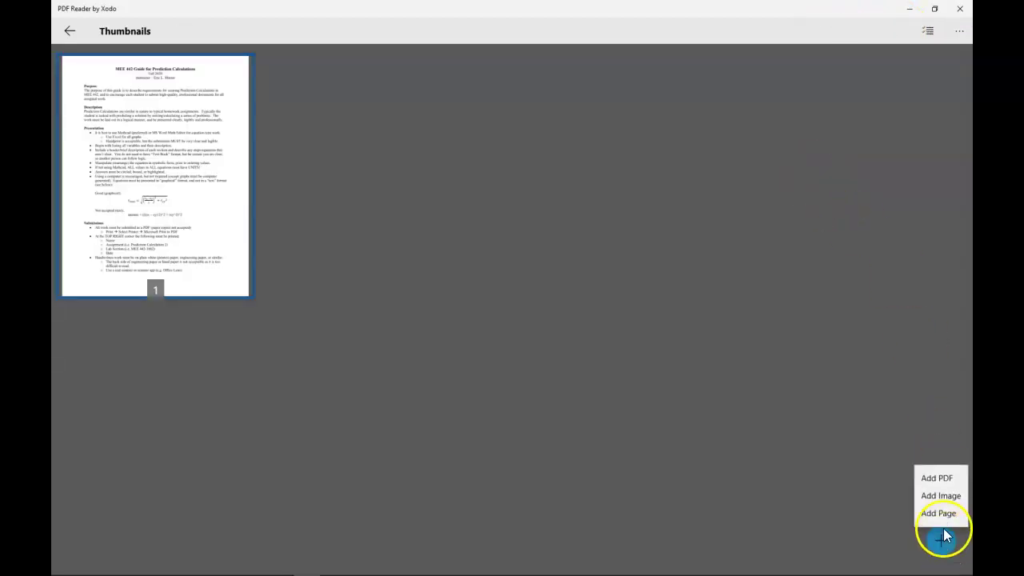
pyautogui.click(938, 479)
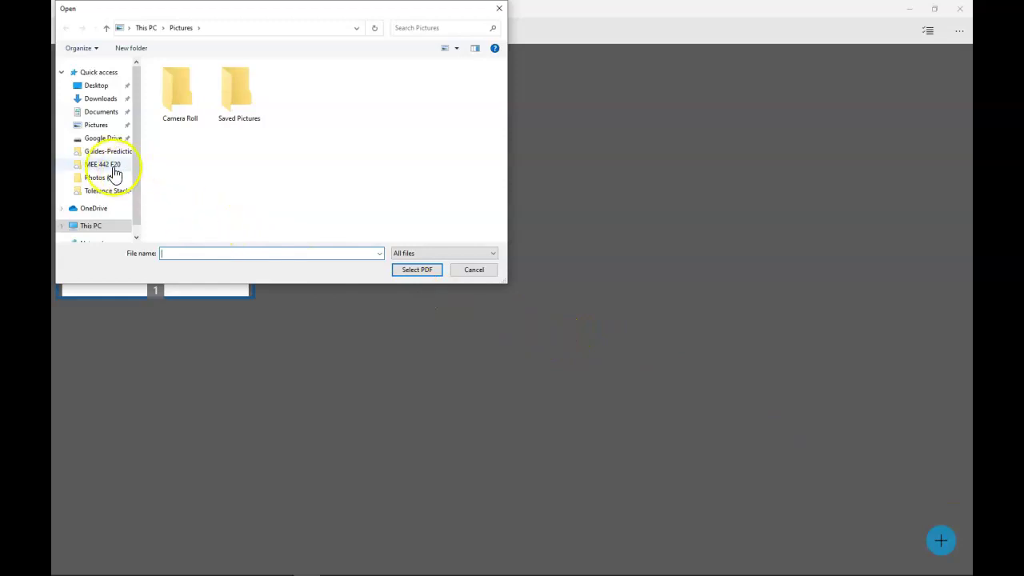
pyautogui.click(88, 152)
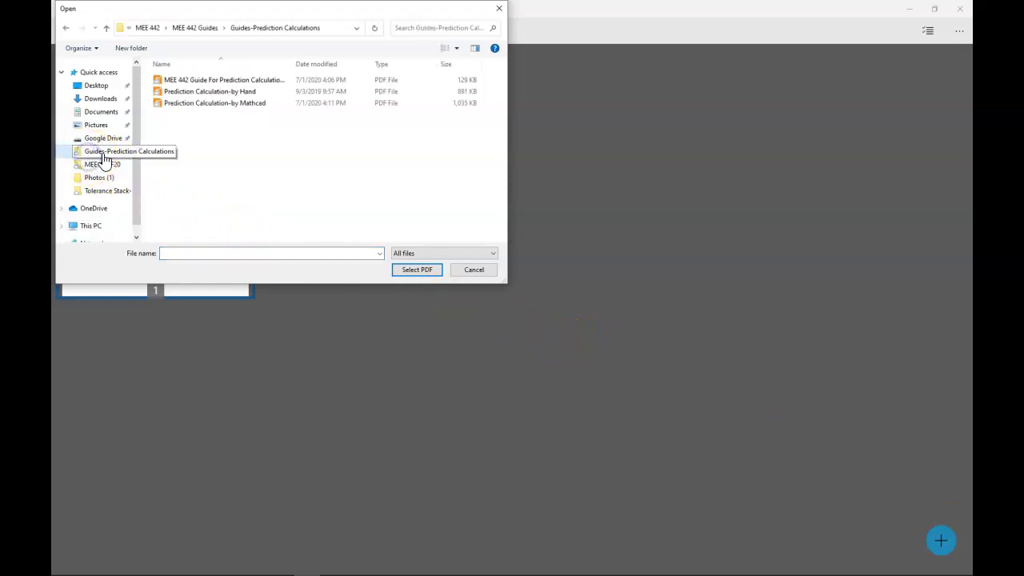
pyautogui.click(179, 103)
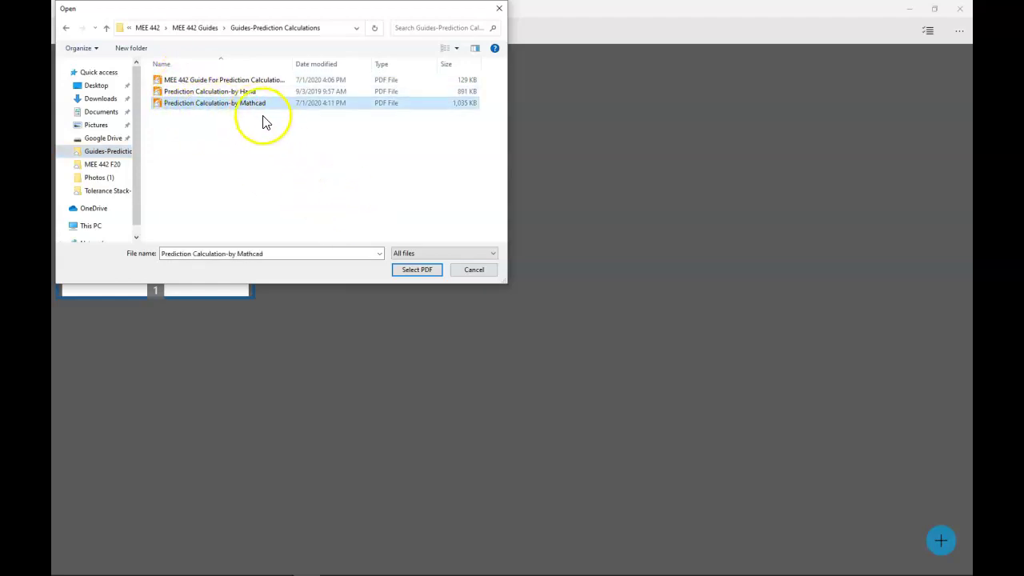
pyautogui.click(415, 271)
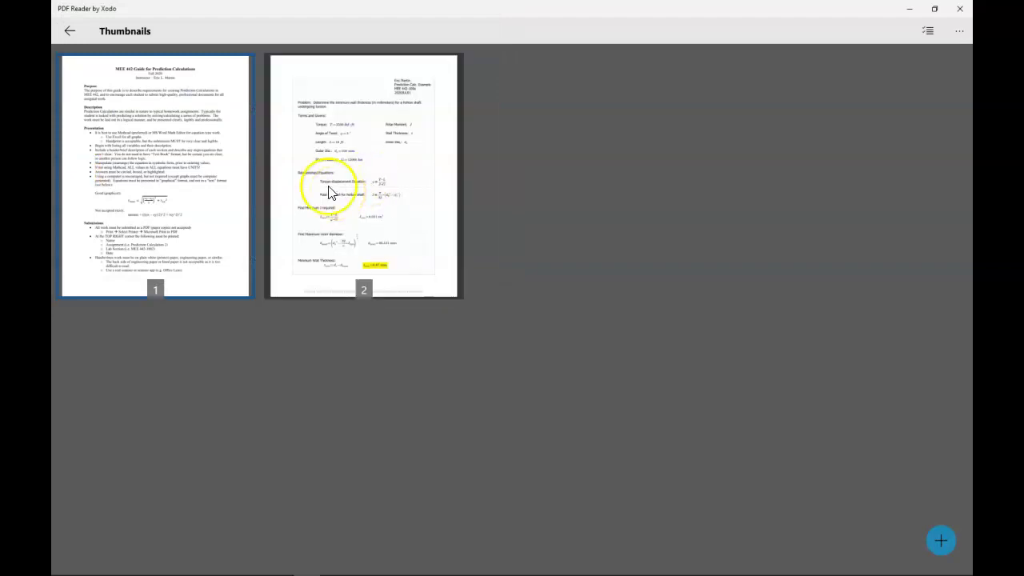
pyautogui.click(70, 31)
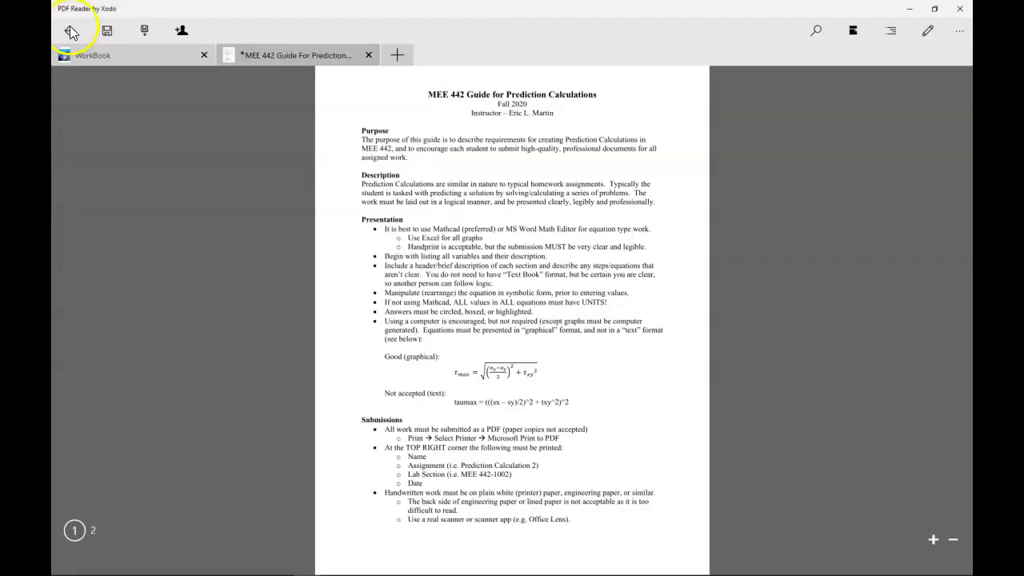
# - Save the two-page PDF as '...F20 - Combo' instead of '- Copy' in Guides-Prediction Calculations, then exit Xodo
pyautogui.click(145, 32)
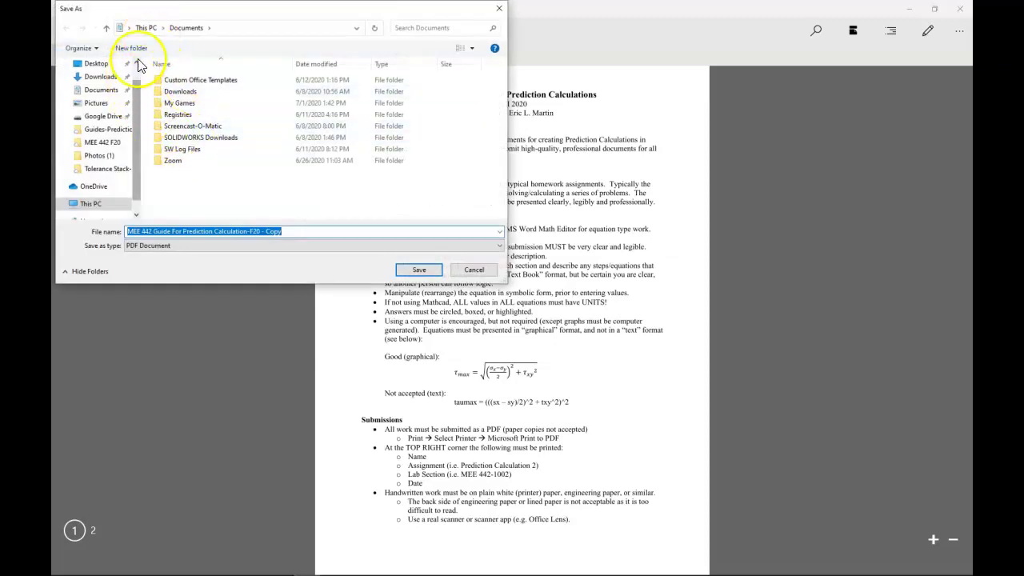
pyautogui.click(100, 142)
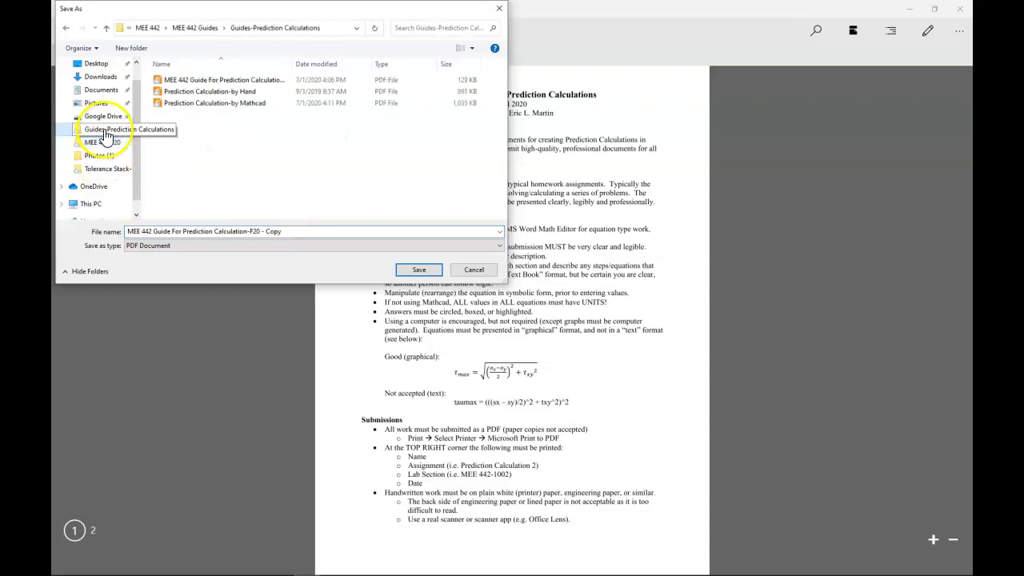
pyautogui.click(309, 232)
pyautogui.click(304, 231)
pyautogui.press('BackSpace')
pyautogui.press('BackSpace')
pyautogui.press('BackSpace')
pyautogui.write('ombo')
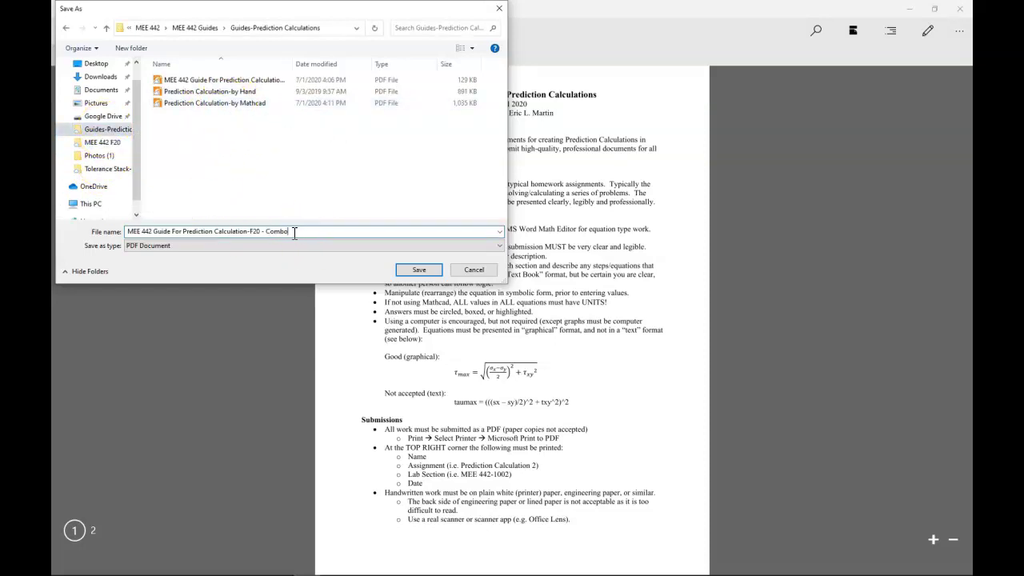
pyautogui.click(411, 271)
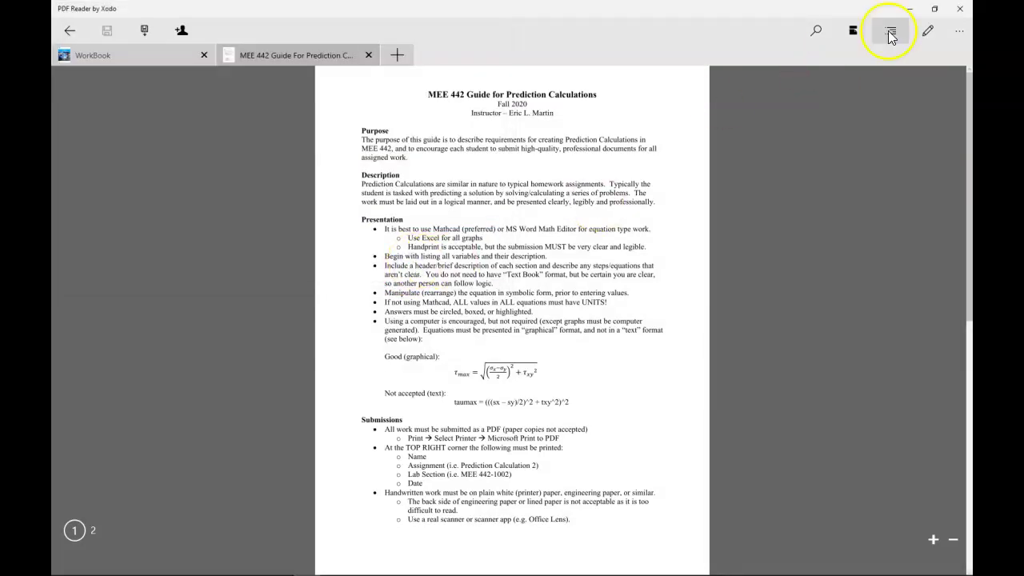
pyautogui.click(960, 10)
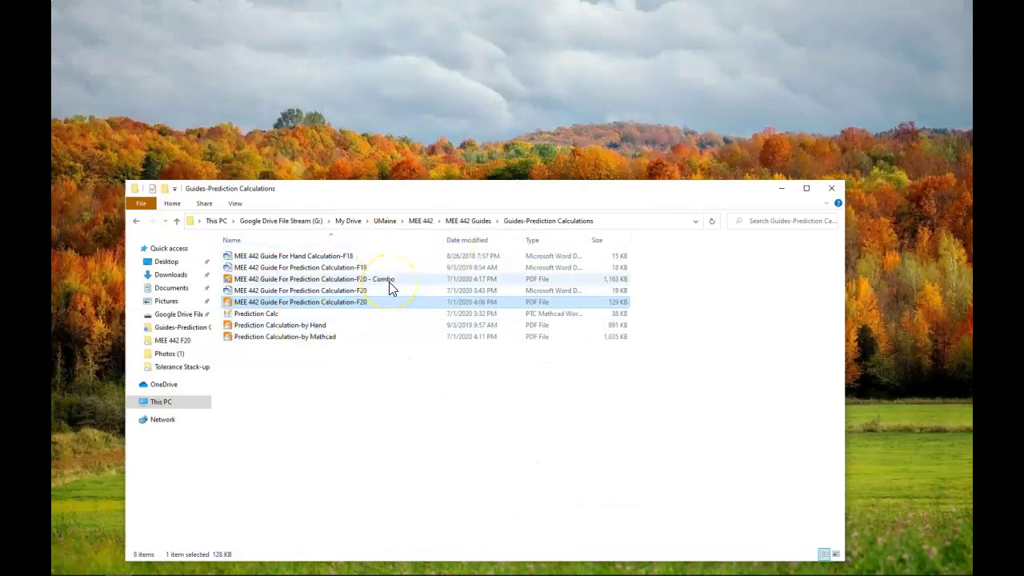
# - Open the Combo PDF in Foxit Reader and scroll from the guide page to the Mathcad page
pyautogui.doubleClick(389, 282)
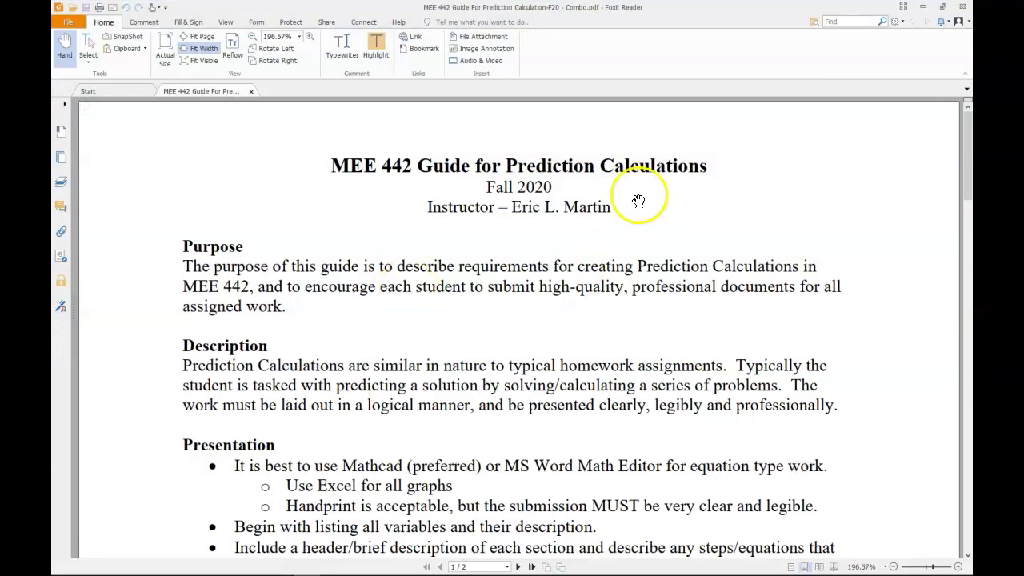
pyautogui.scroll(-5, 425, 309)
pyautogui.scroll(-10, 430, 316)
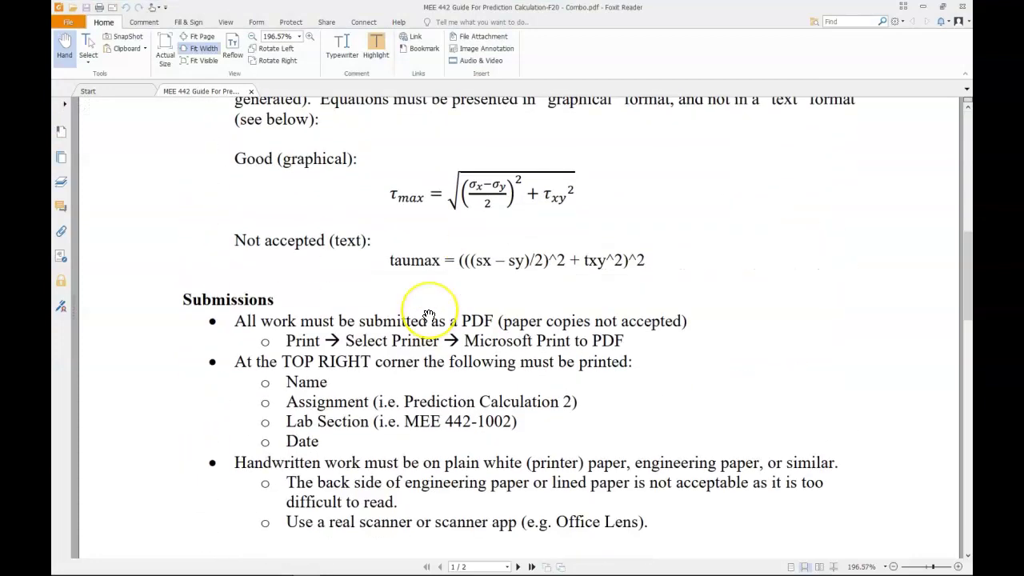
pyautogui.scroll(2, 429, 316)
pyautogui.scroll(4, 429, 316)
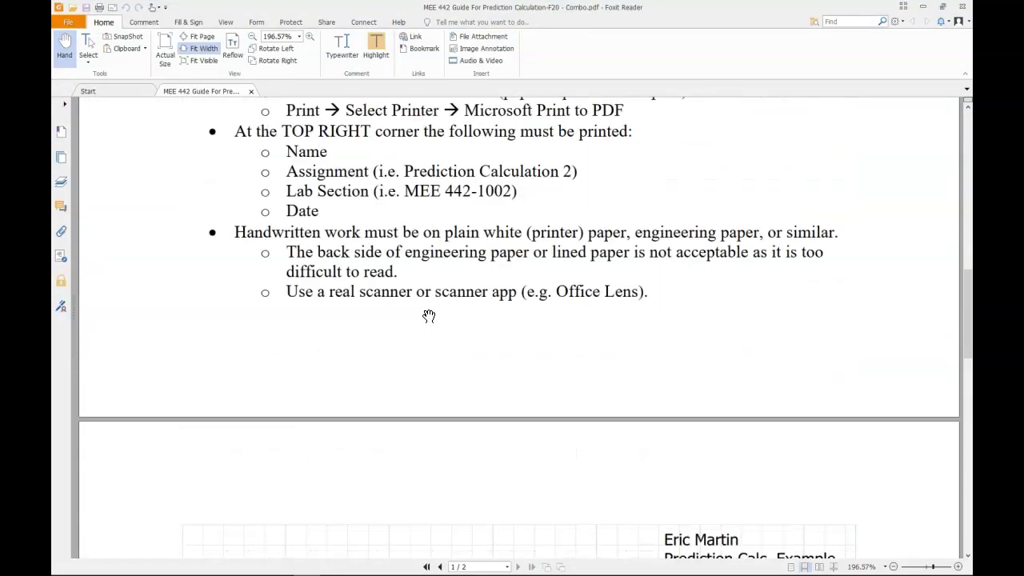